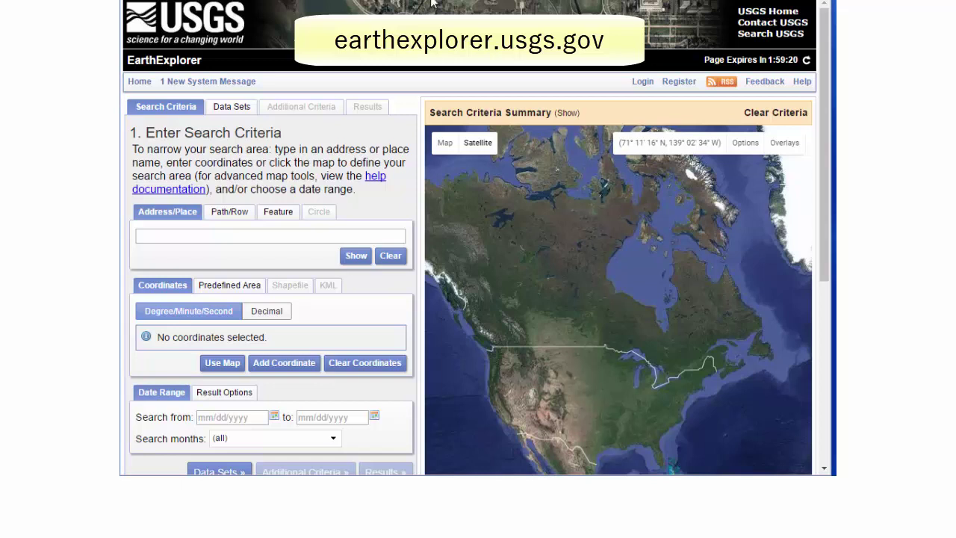
# Sign in with the EarthExplorer account and move on to the Data Sets list
pyautogui.click(652, 83)
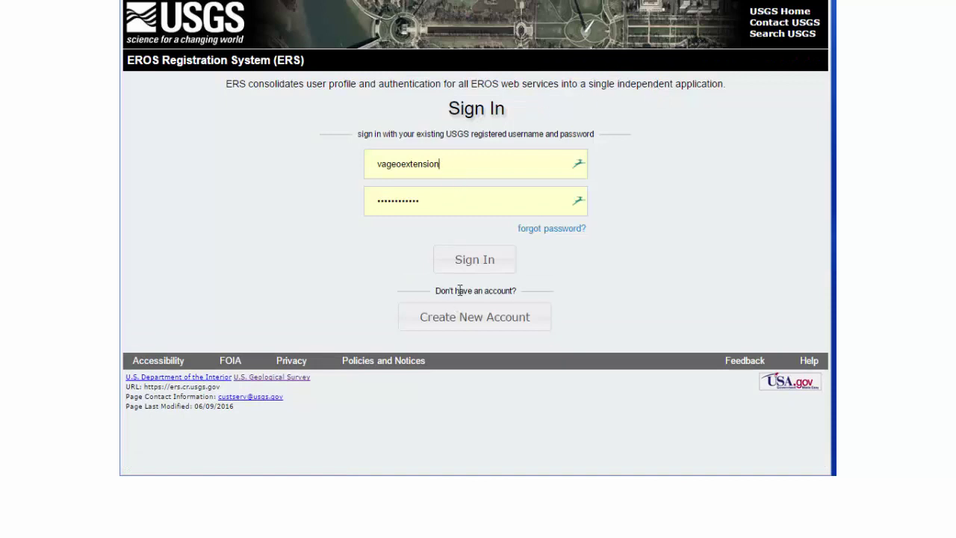
pyautogui.click(477, 270)
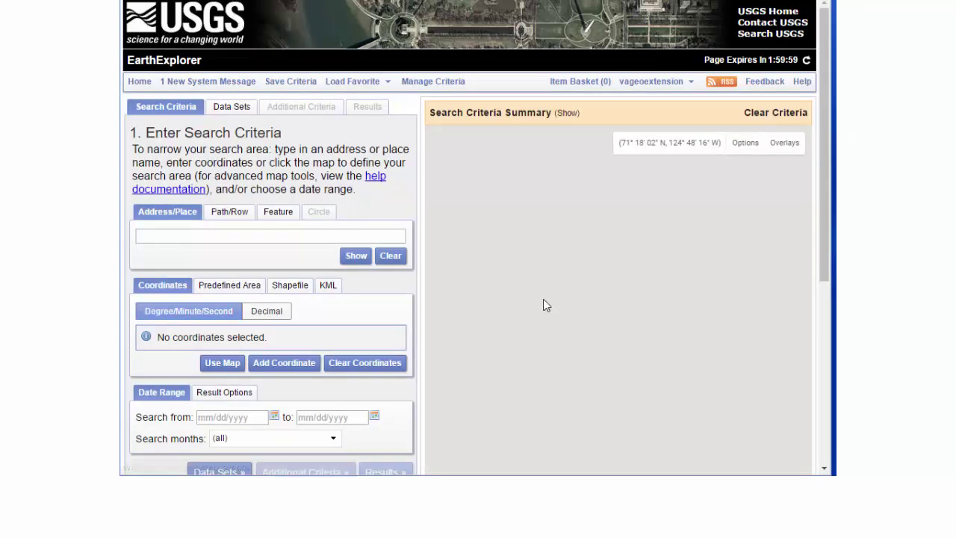
pyautogui.click(221, 110)
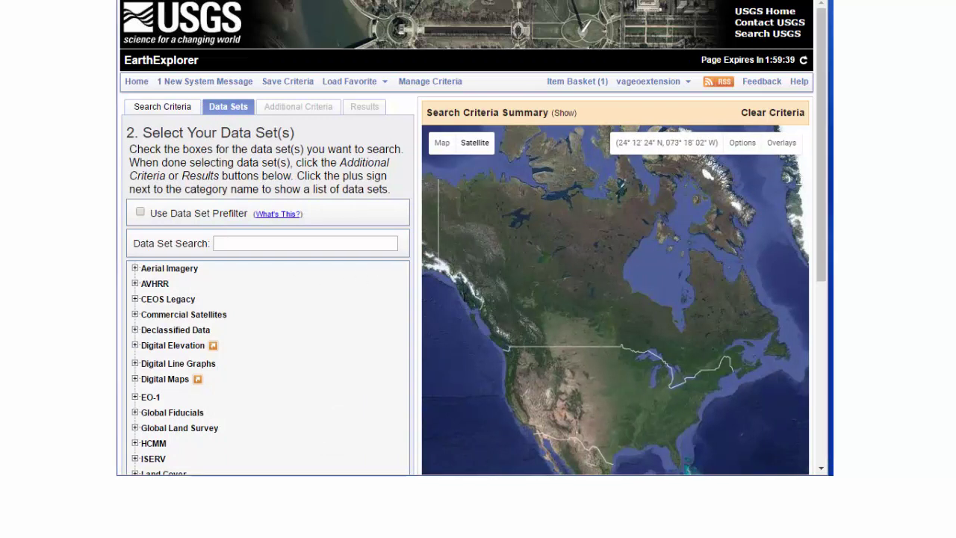
# Select LIDAR under the Radar category and bring up its Additional Criteria fields
pyautogui.scroll(-3, 346, 353)
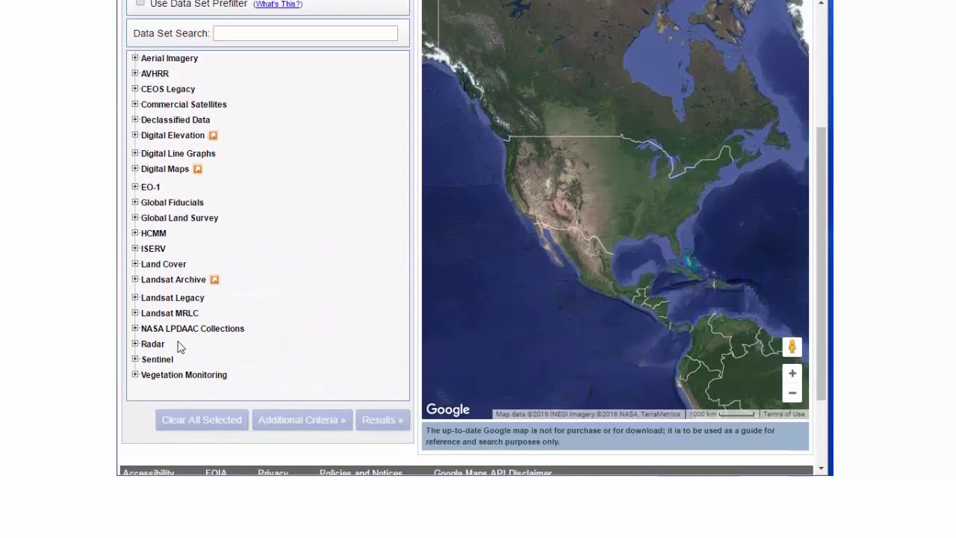
pyautogui.click(135, 344)
pyautogui.scroll(-2, 277, 328)
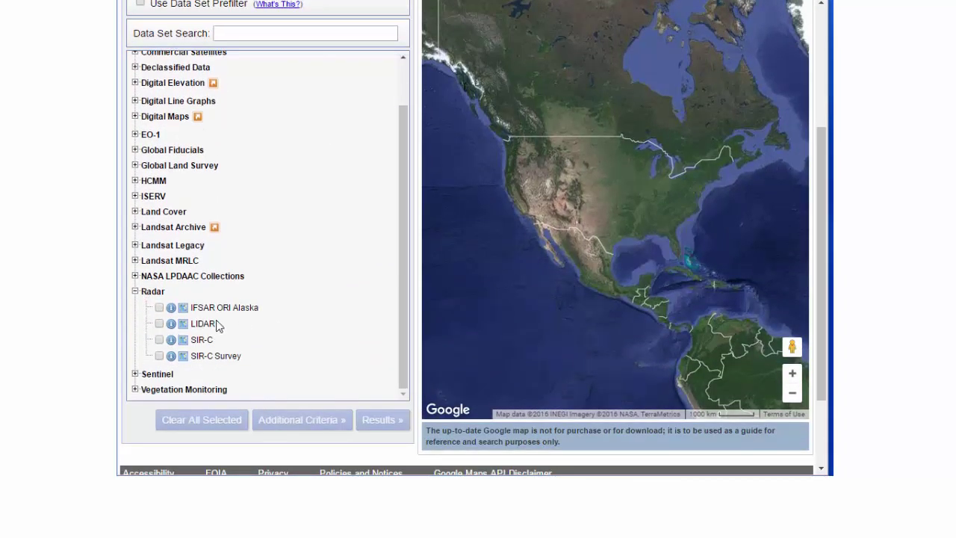
pyautogui.click(159, 324)
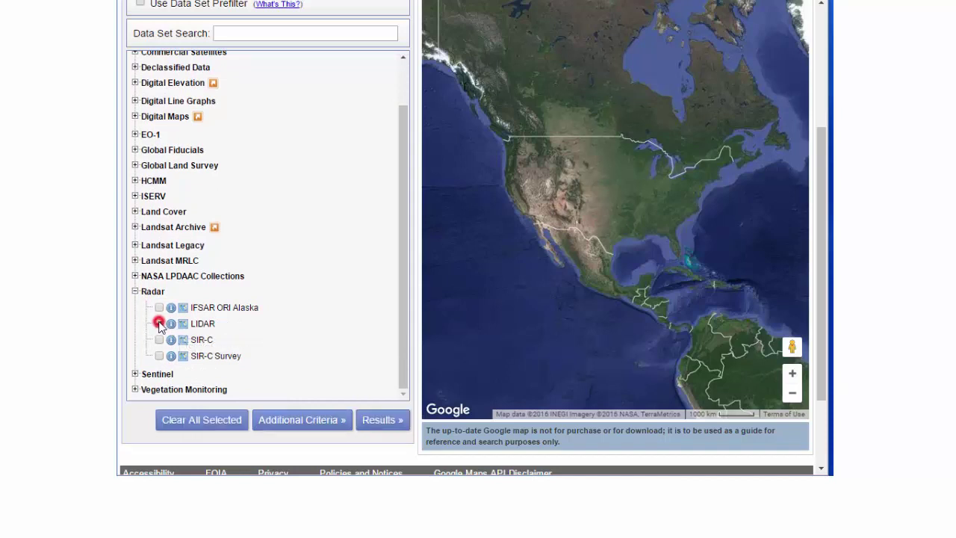
pyautogui.click(293, 418)
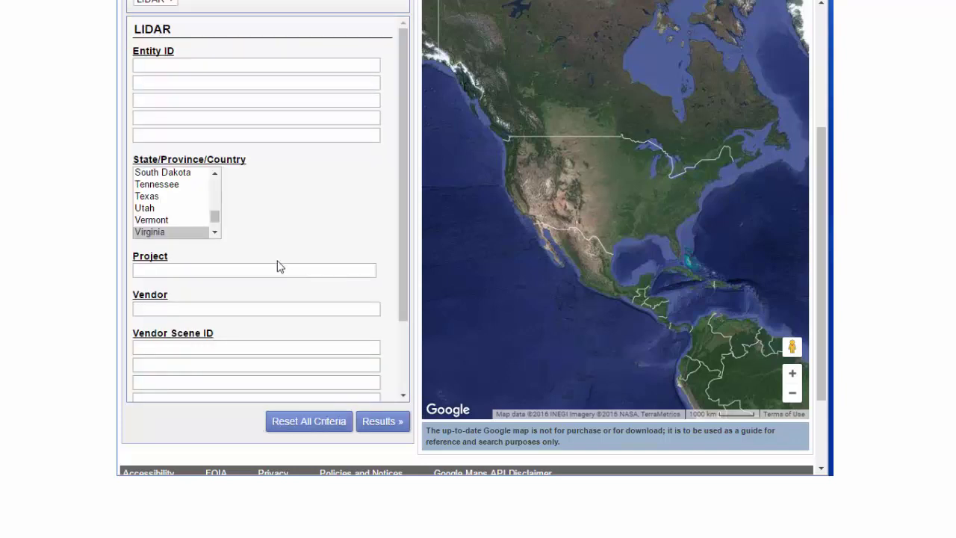
# Restrict the LIDAR search to Virginia and list the 100 matching ARRA-VA_11COUNTY_2010 scenes
pyautogui.click(197, 233)
pyautogui.click(379, 422)
pyautogui.moveTo(820, 133); pyautogui.dragTo(818, 34)
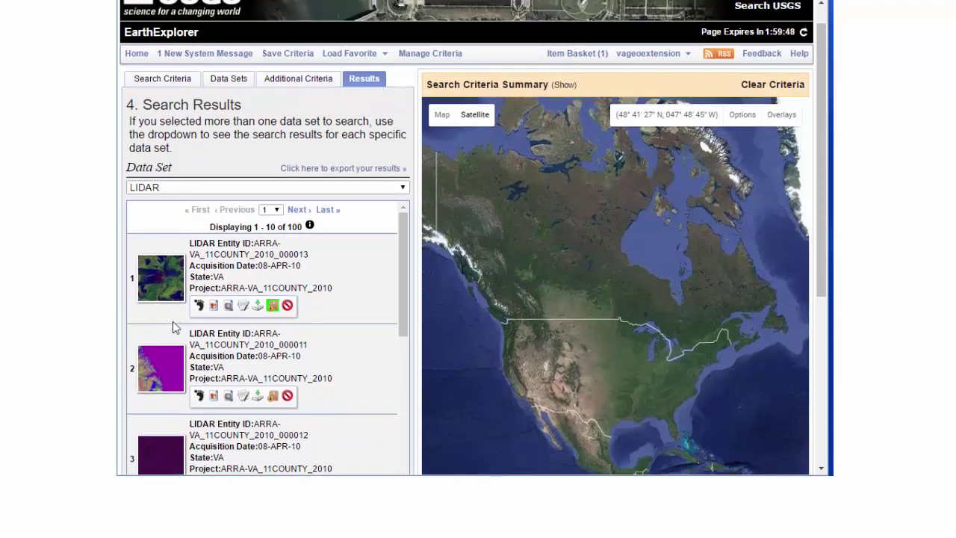
# Overlay scene 000013's footprint and browse image on the map, then open its full display
pyautogui.click(200, 305)
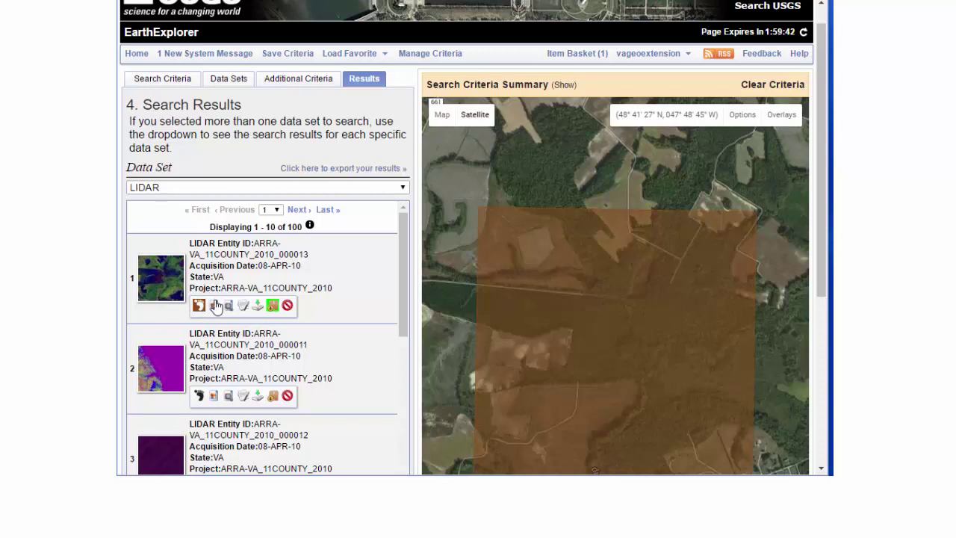
pyautogui.click(199, 306)
pyautogui.click(200, 305)
pyautogui.click(214, 305)
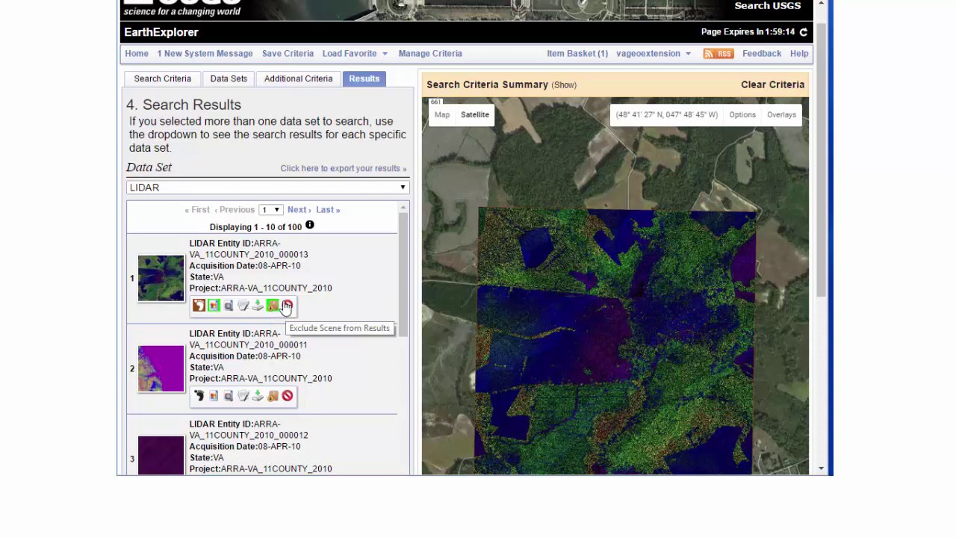
pyautogui.click(258, 246)
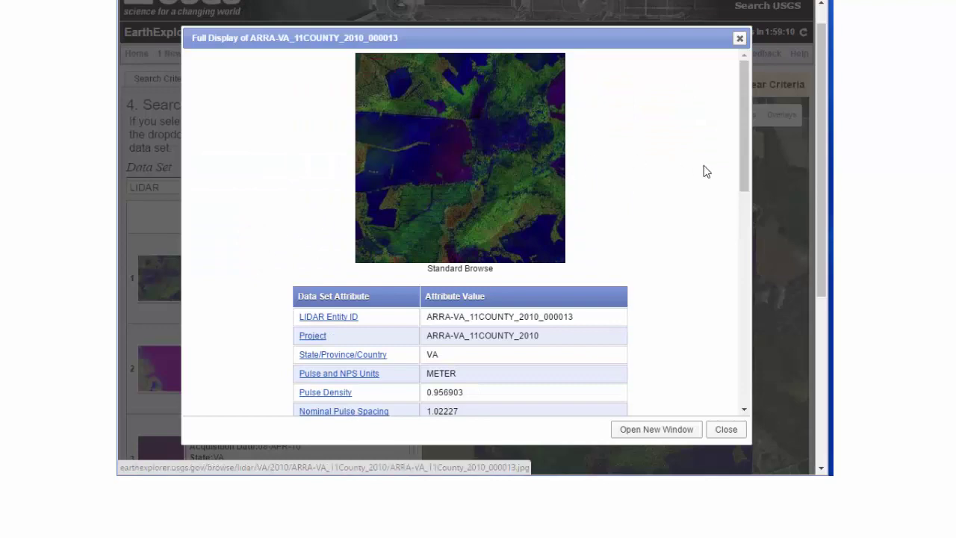
# Scroll through scene ARRA-VA_11COUNTY_2010_000013's metadata and close the full display
pyautogui.moveTo(747, 174); pyautogui.dragTo(769, 403)
pyautogui.click(771, 405)
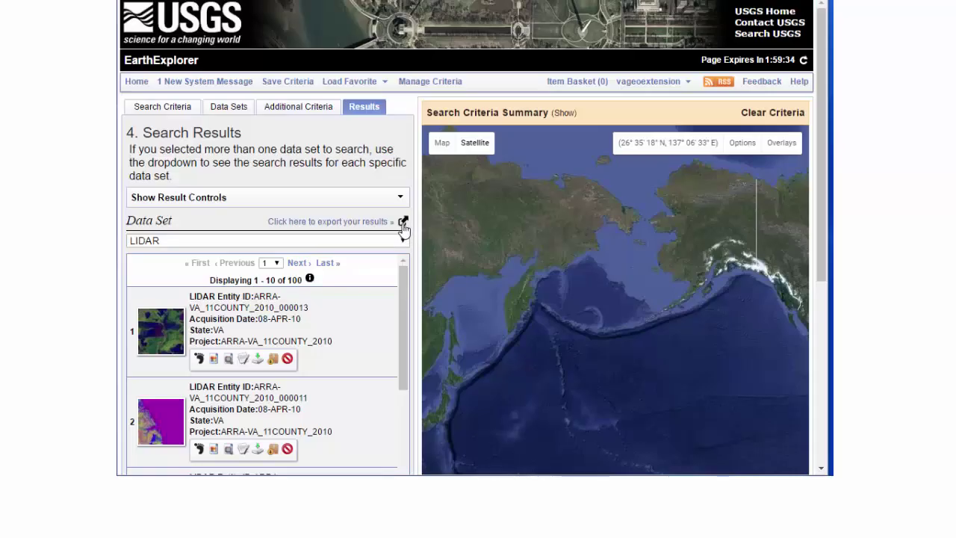
# Expand the result controls and show all result footprints over southeastern Virginia
pyautogui.click(366, 197)
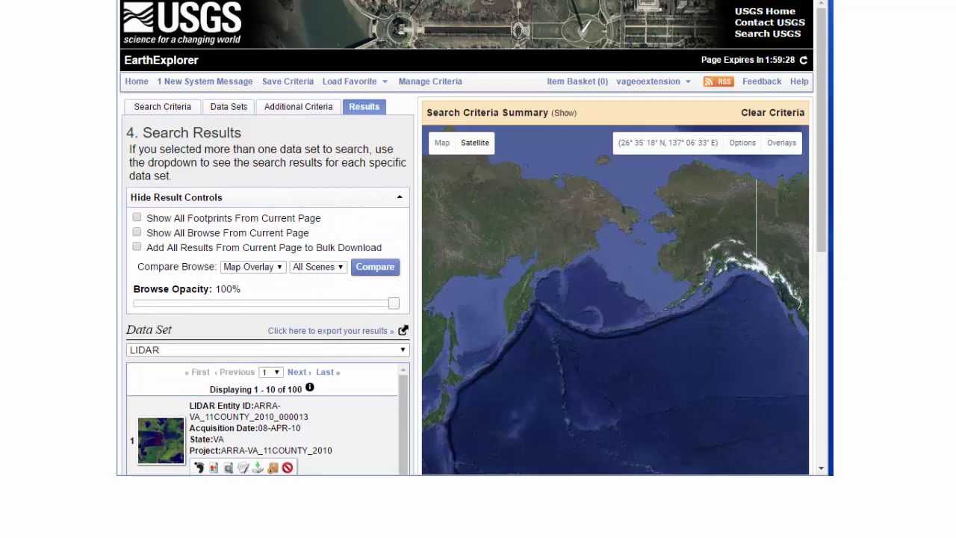
pyautogui.click(138, 218)
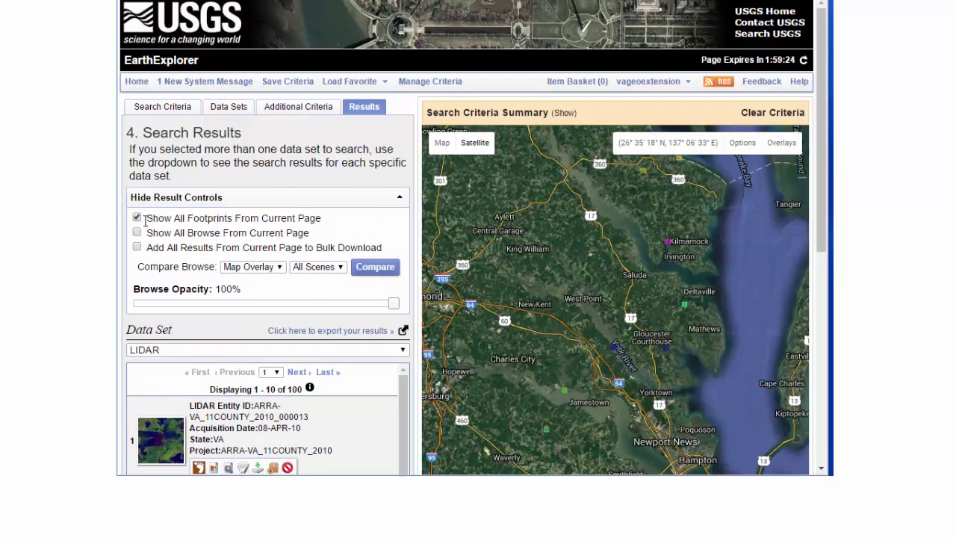
pyautogui.click(820, 224)
pyautogui.moveTo(820, 233)
pyautogui.mouseDown()
pyautogui.moveTo(829, 326)
pyautogui.moveTo(829, 241)
pyautogui.mouseUp()
pyautogui.moveTo(349, 68)
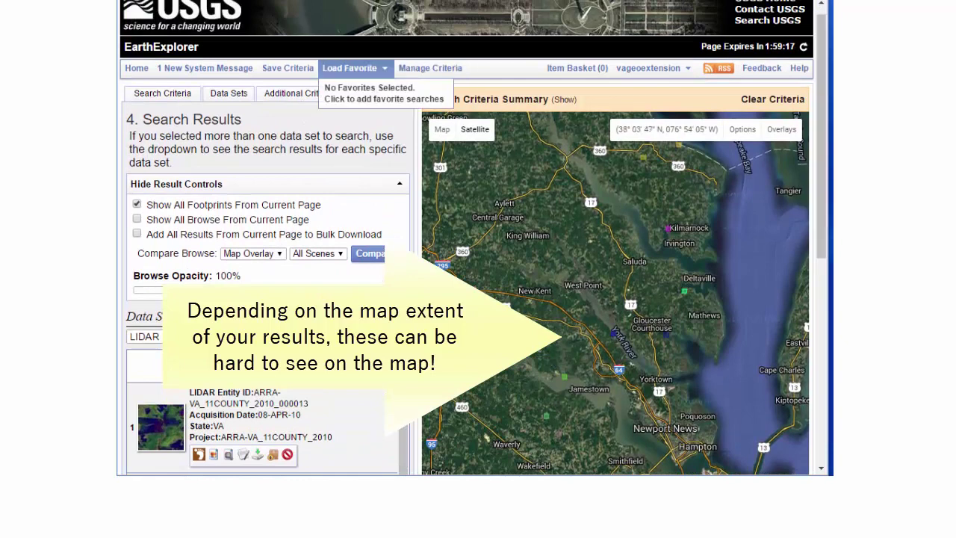
# Clear all footprints, overlay all browse images, then remove them from the map
pyautogui.click(137, 203)
pyautogui.click(136, 219)
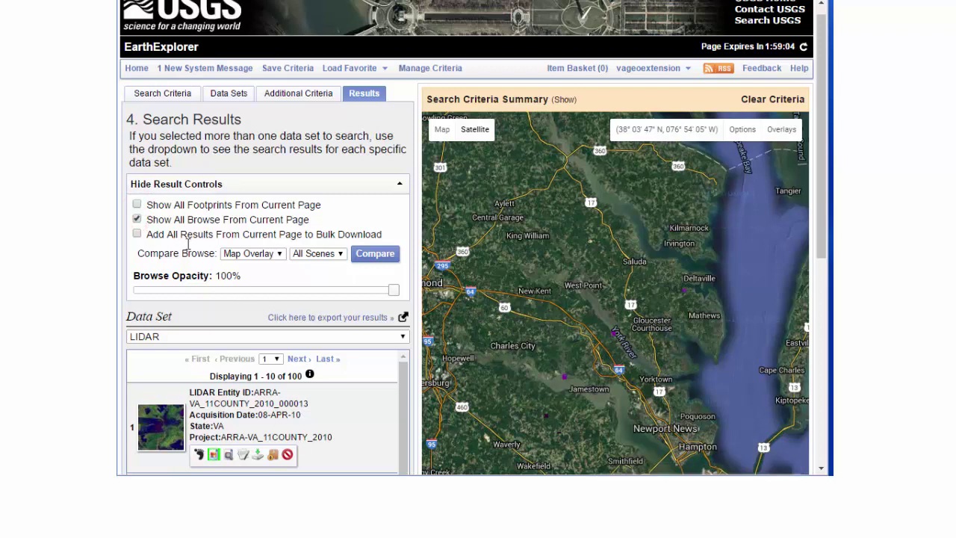
pyautogui.click(137, 220)
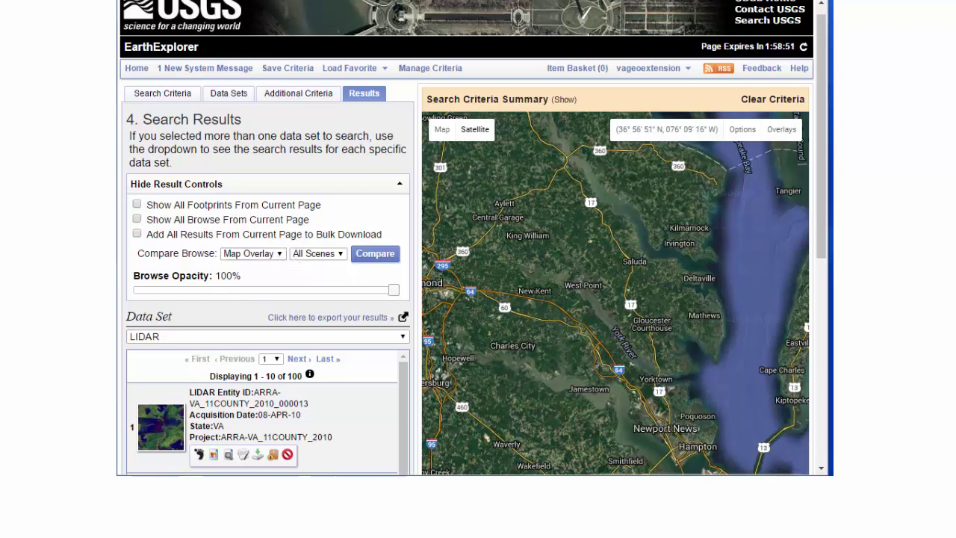
pyautogui.moveTo(820, 259); pyautogui.dragTo(827, 398)
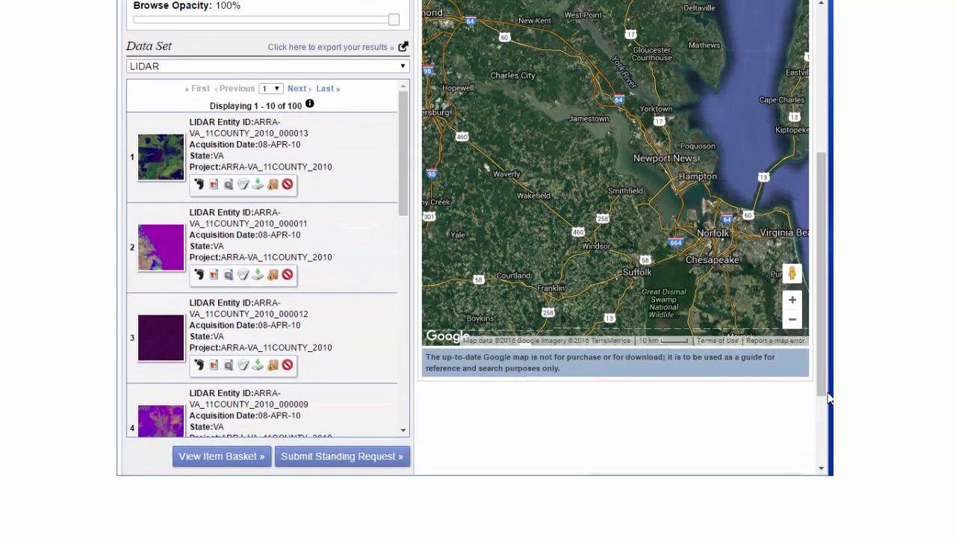
# Compare scenes 000013 and 000011 as a Collection in the browse comparison view
pyautogui.click(228, 184)
pyautogui.click(229, 277)
pyautogui.scroll(3, 828, 277)
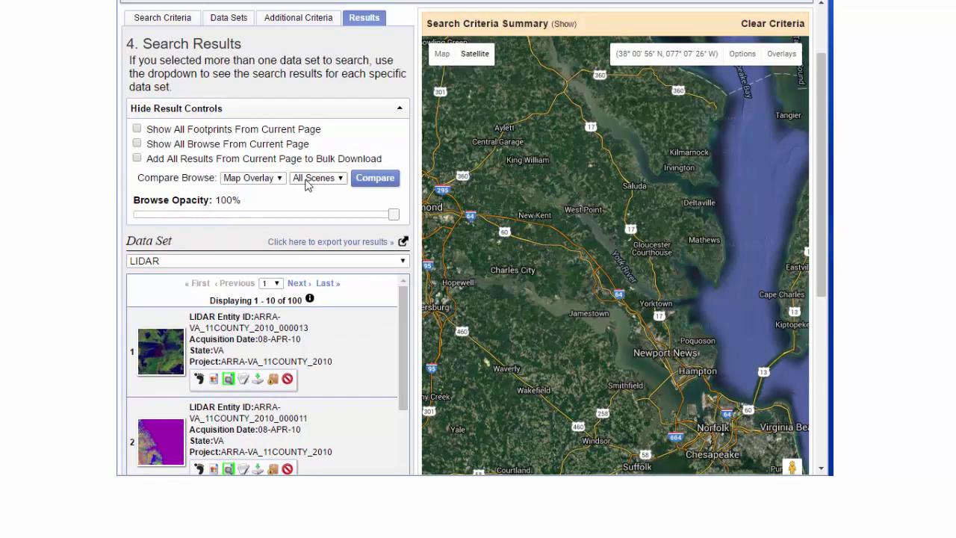
pyautogui.click(308, 179)
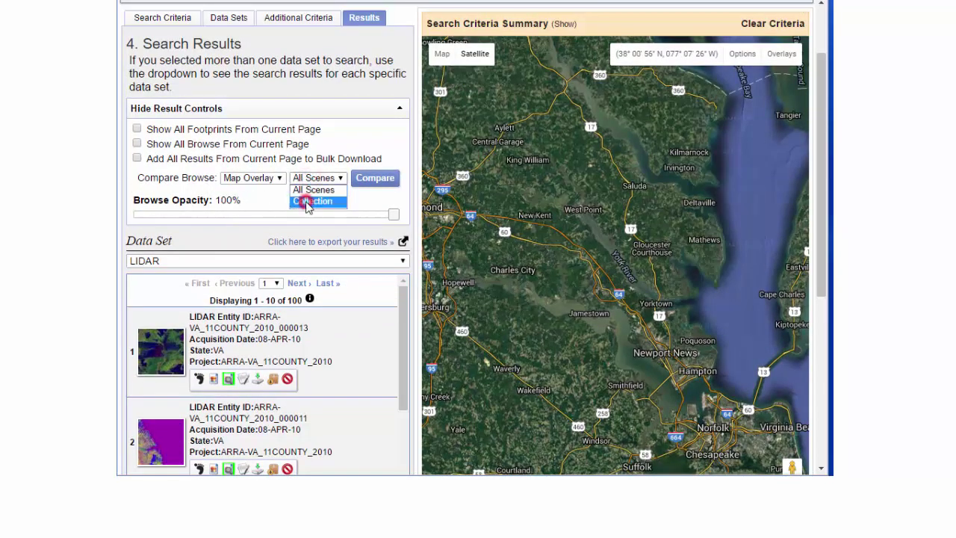
pyautogui.click(306, 201)
pyautogui.click(376, 181)
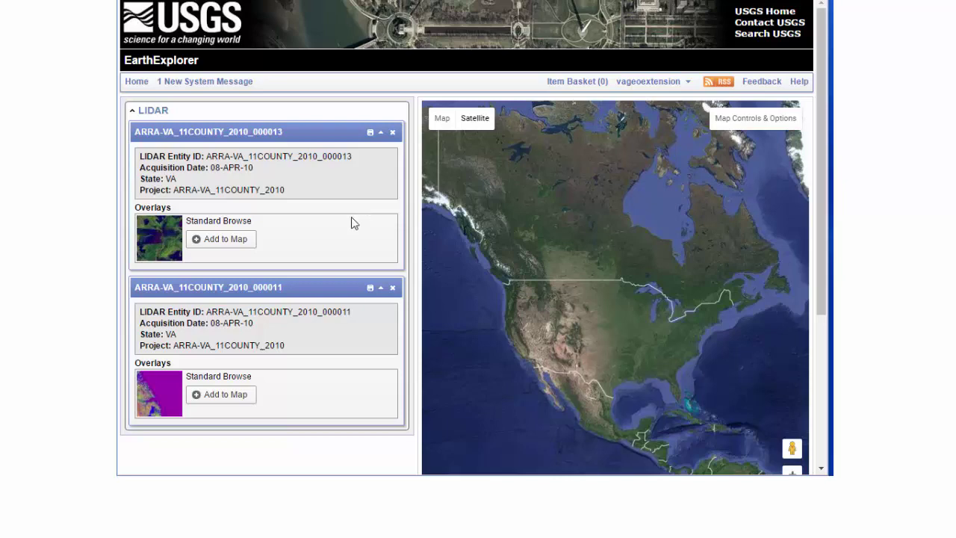
# Add both scenes' browse images to the map, then drop scene 000011 from the comparison
pyautogui.click(230, 240)
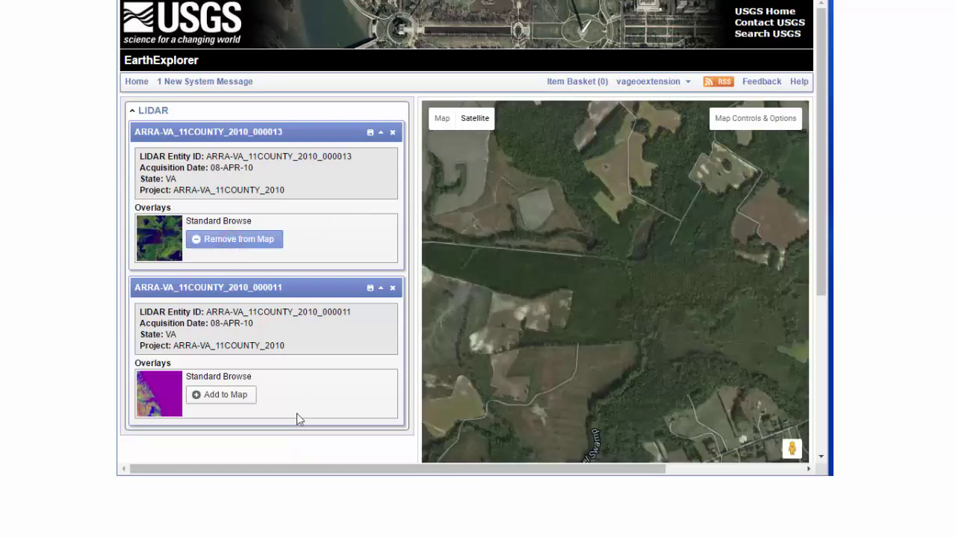
pyautogui.click(244, 393)
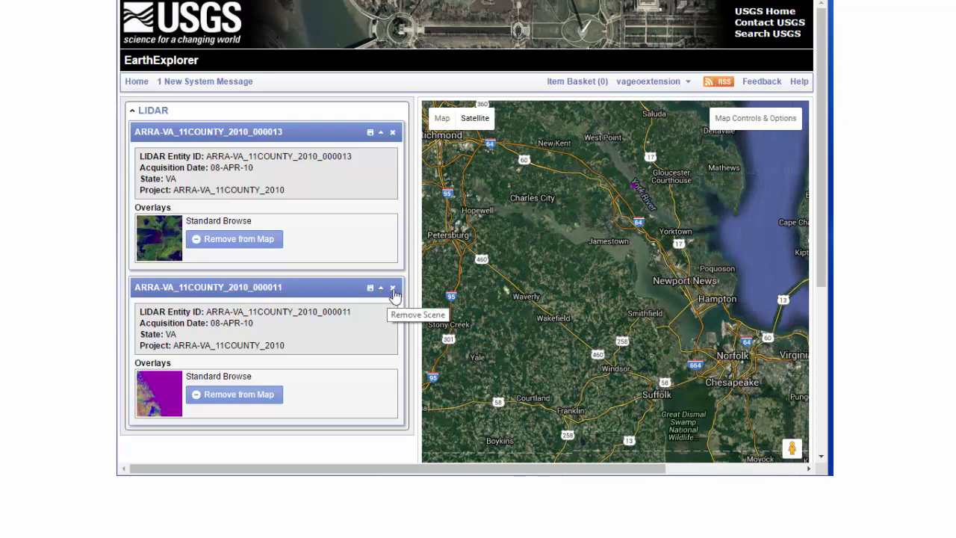
pyautogui.click(392, 288)
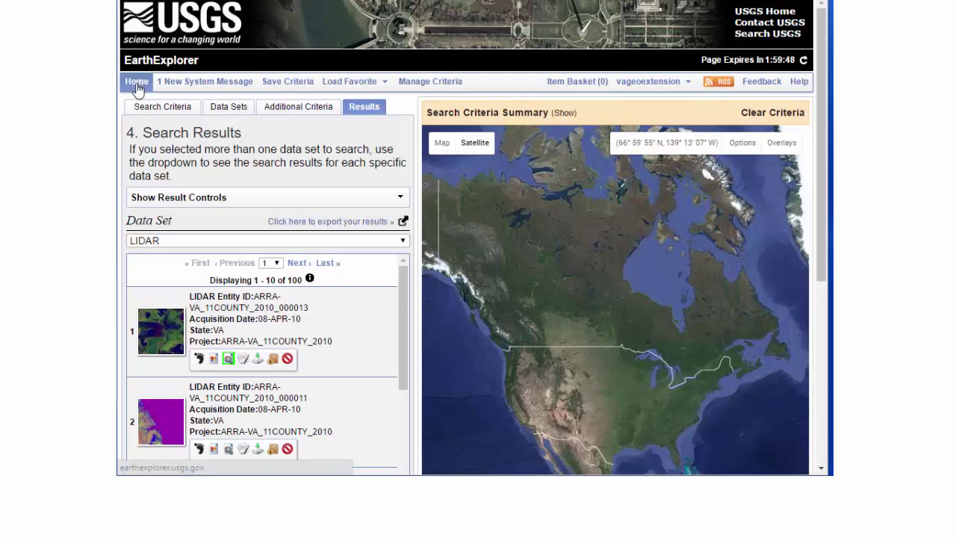
# Download the first scene's 39.2 MB LAZ product as ARRA-VA_11County_2010_000013.laz
pyautogui.click(258, 361)
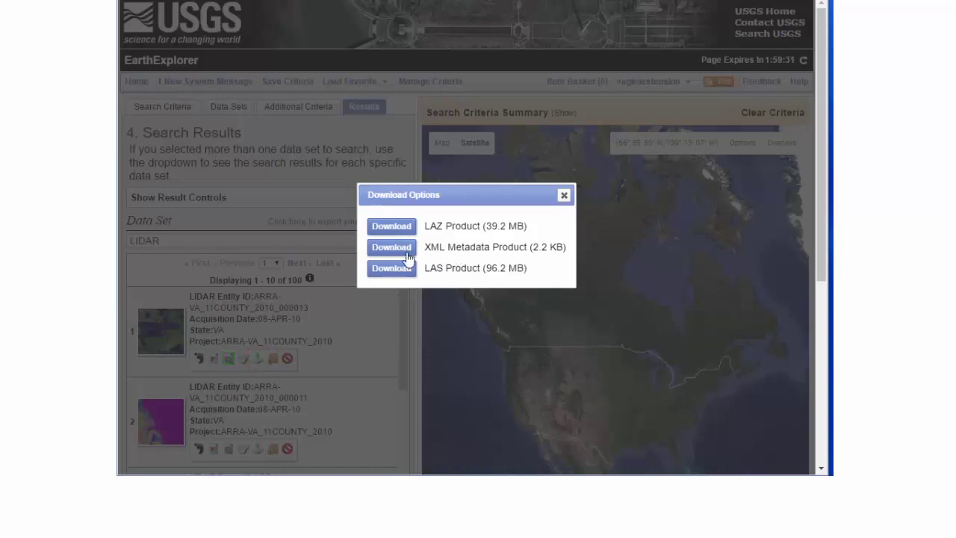
pyautogui.click(383, 231)
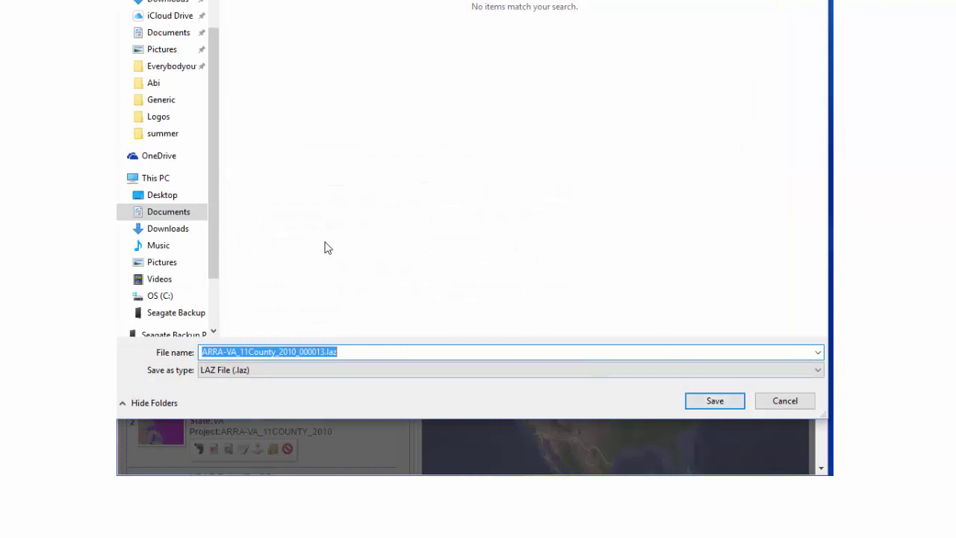
pyautogui.click(691, 406)
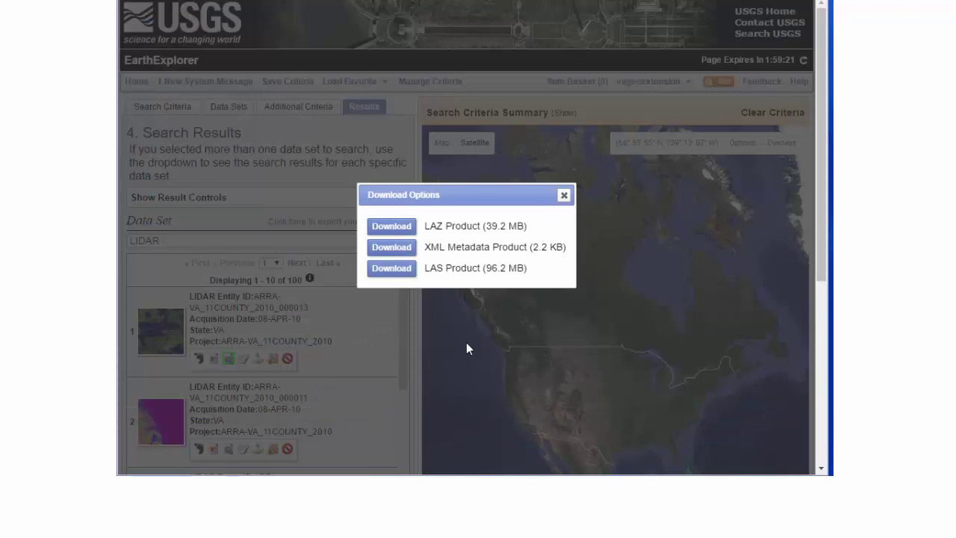